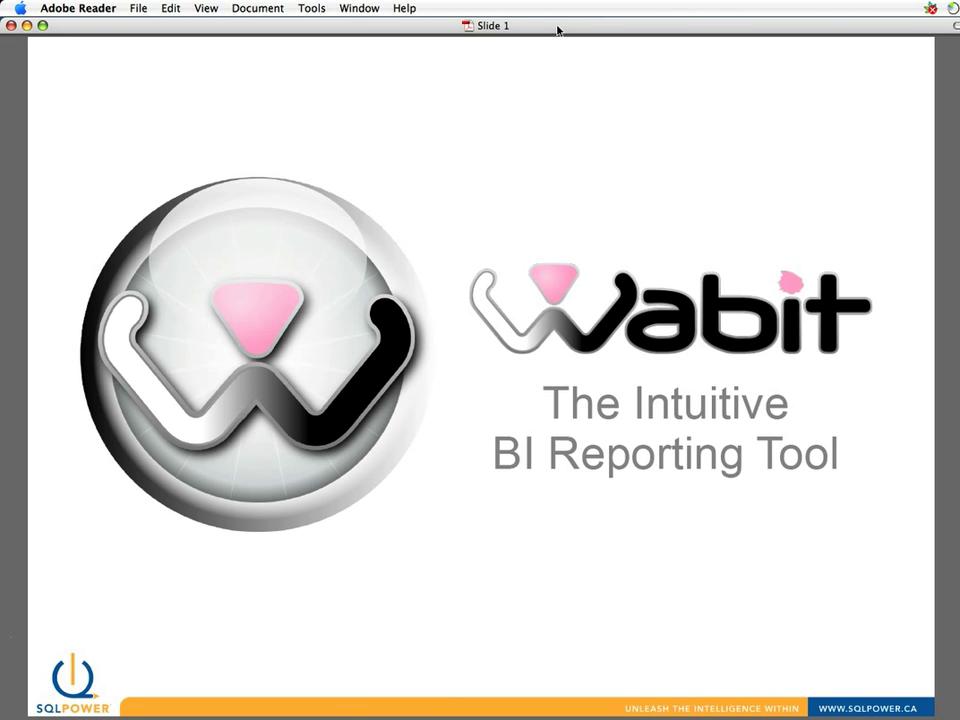
- Advance the Adobe Reader presentation to the slide on Wabit's features and supported databases
key(Right)
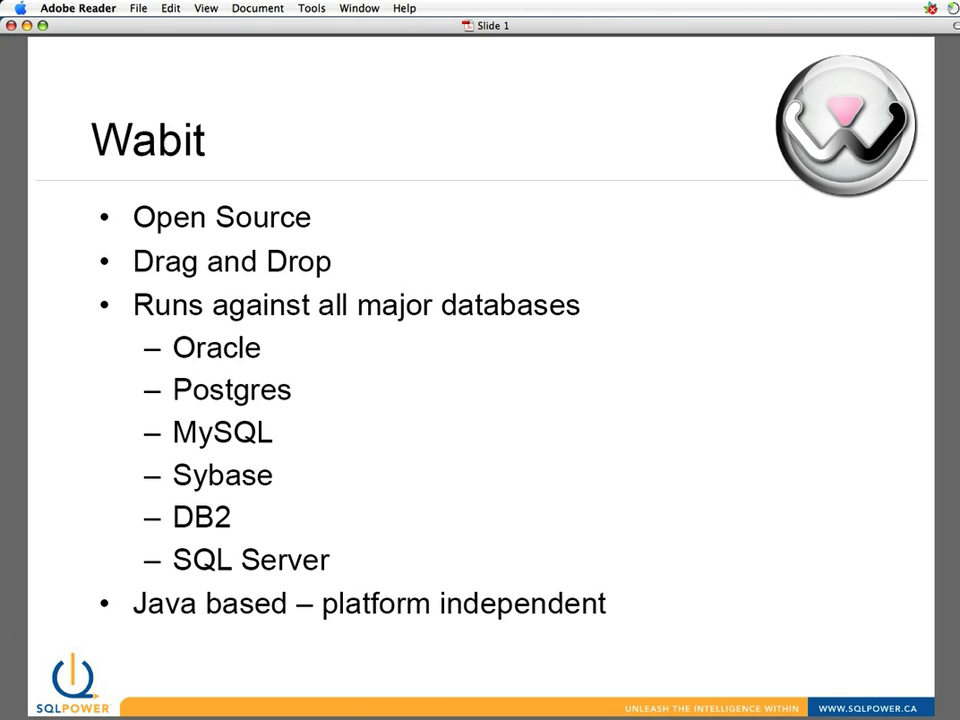
- Switch to Wabit to bring up its welcome window with new, open, server and demo project options
key(super+Tab)
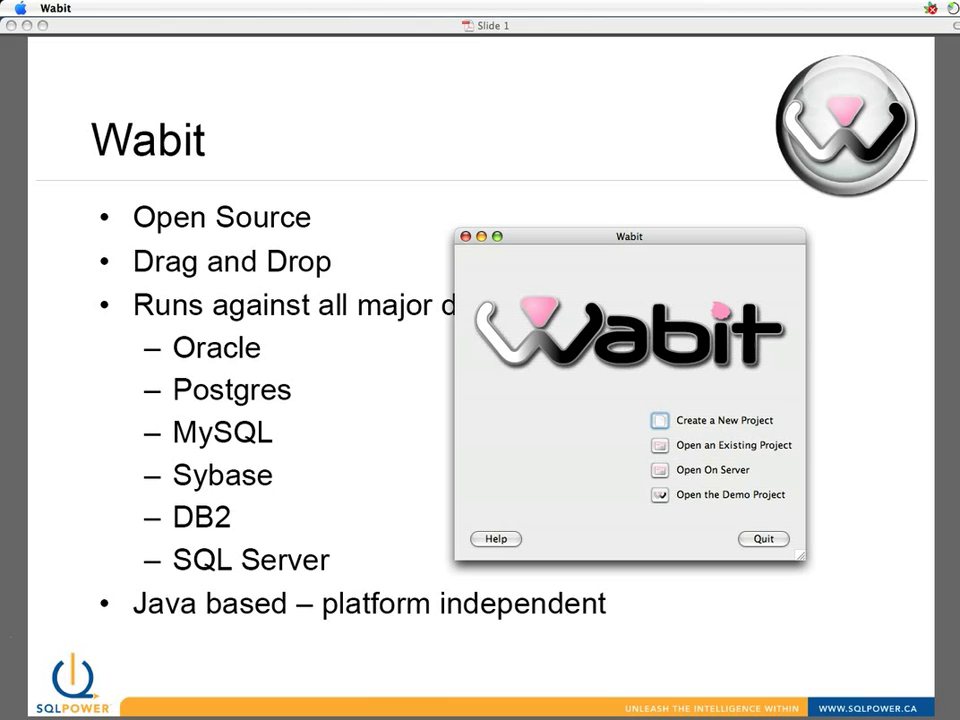
- Start a new project and choose SQL Power Demo Connection as its data source
click(659, 421)
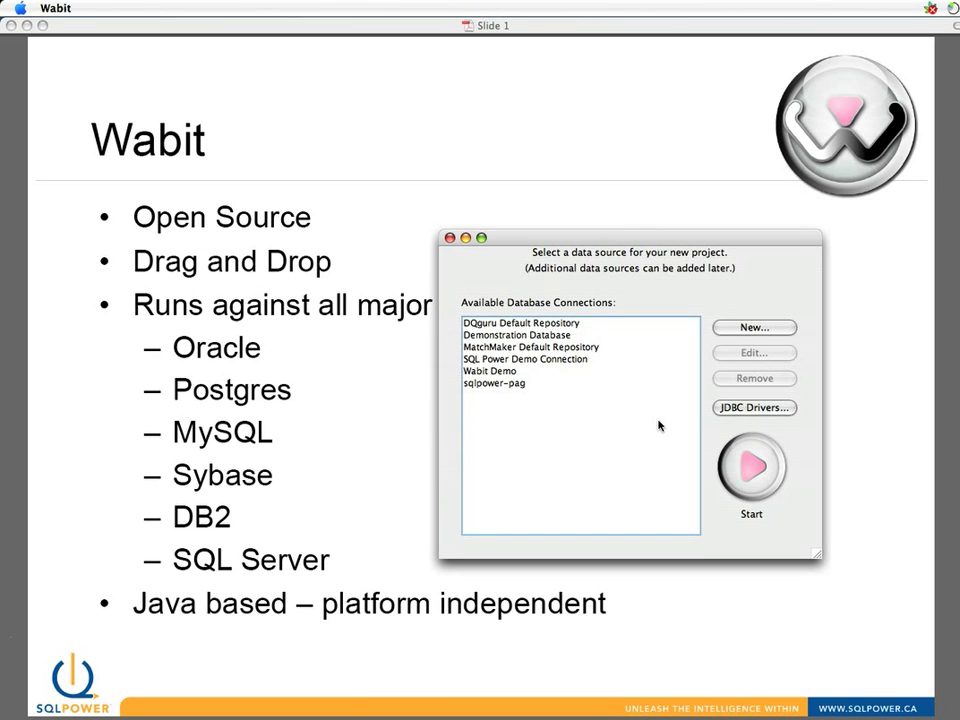
click(527, 360)
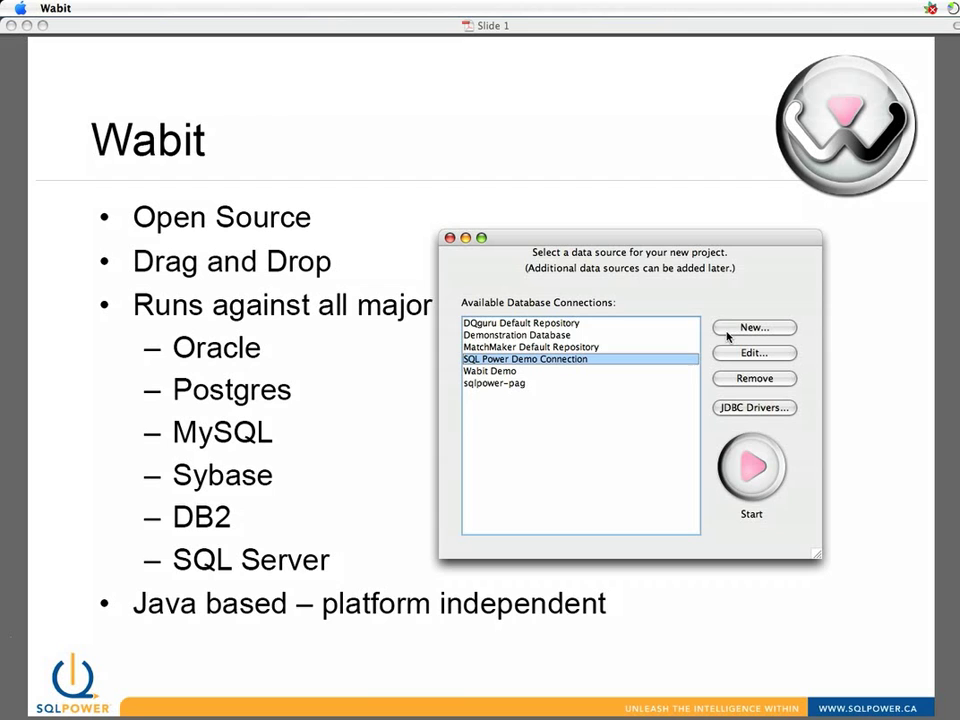
- Start the project on SQL Power Demo Connection, opening an empty QueryPen query
click(748, 470)
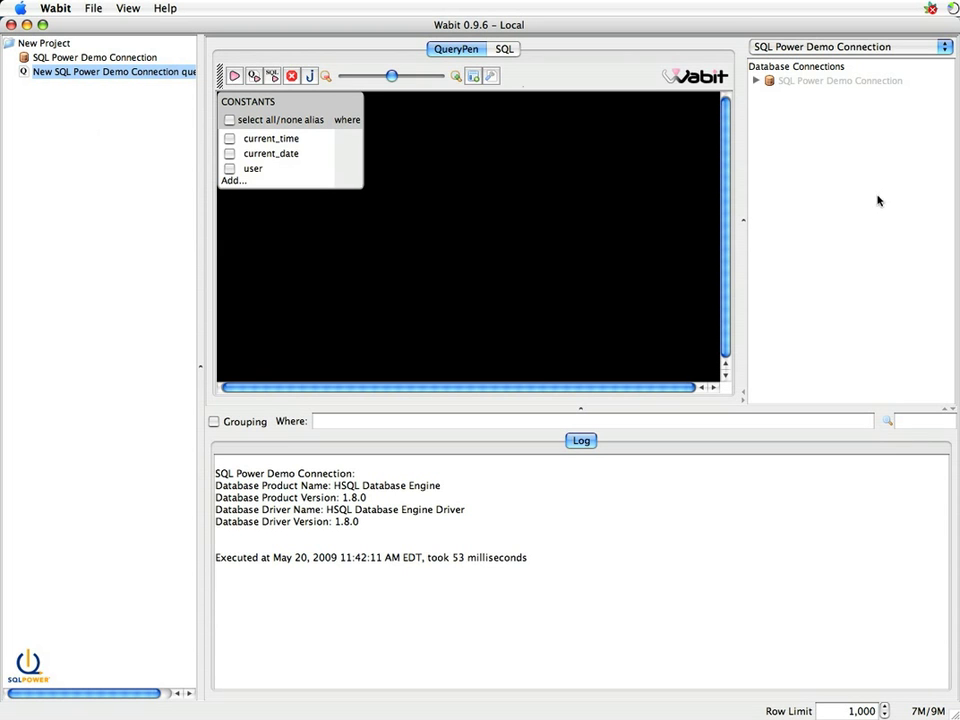
- Expand SQL Power Demo Connection and its PUBLIC schema to list ACTOR, CAST_AND_CREW, MOVIE and other tables
click(758, 82)
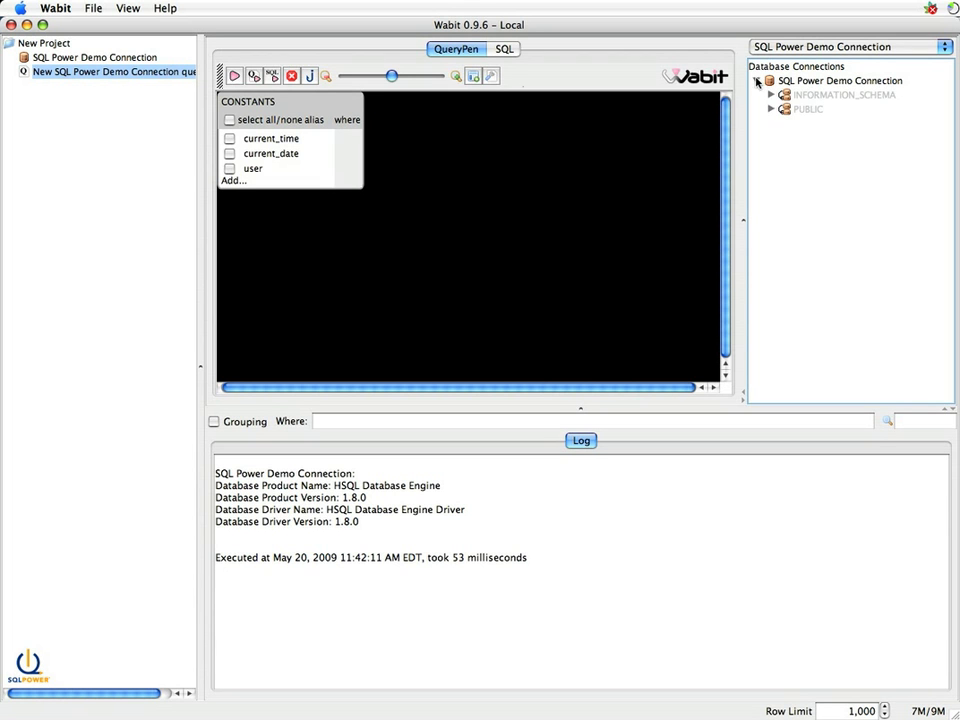
click(773, 109)
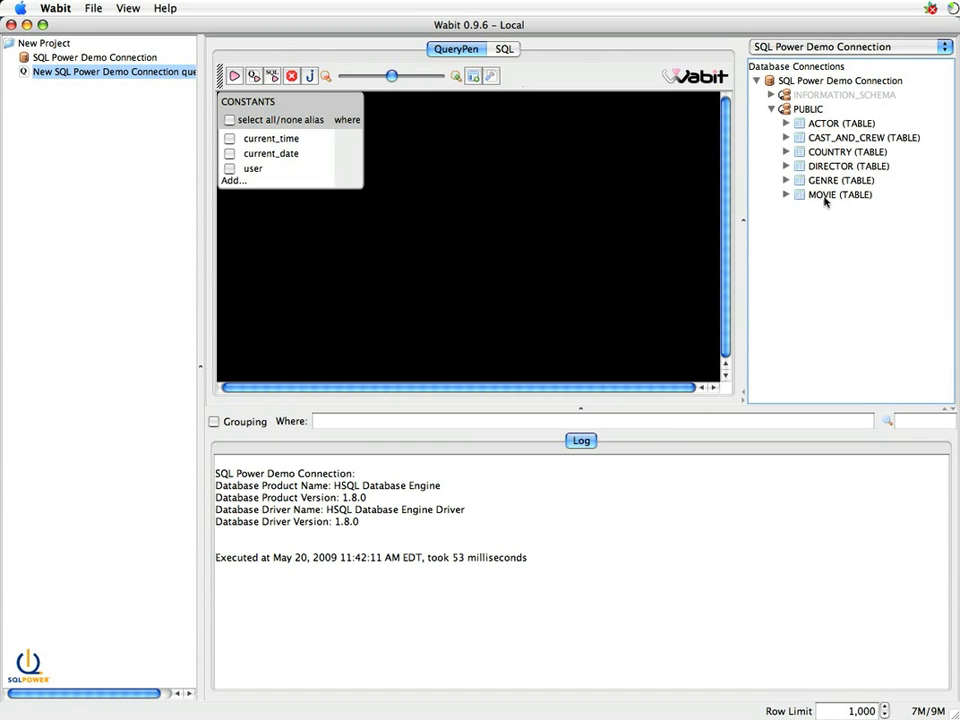
- Drag the MOVIE table into QueryPen so its films appear in the results
drag(805, 196, 444, 112)
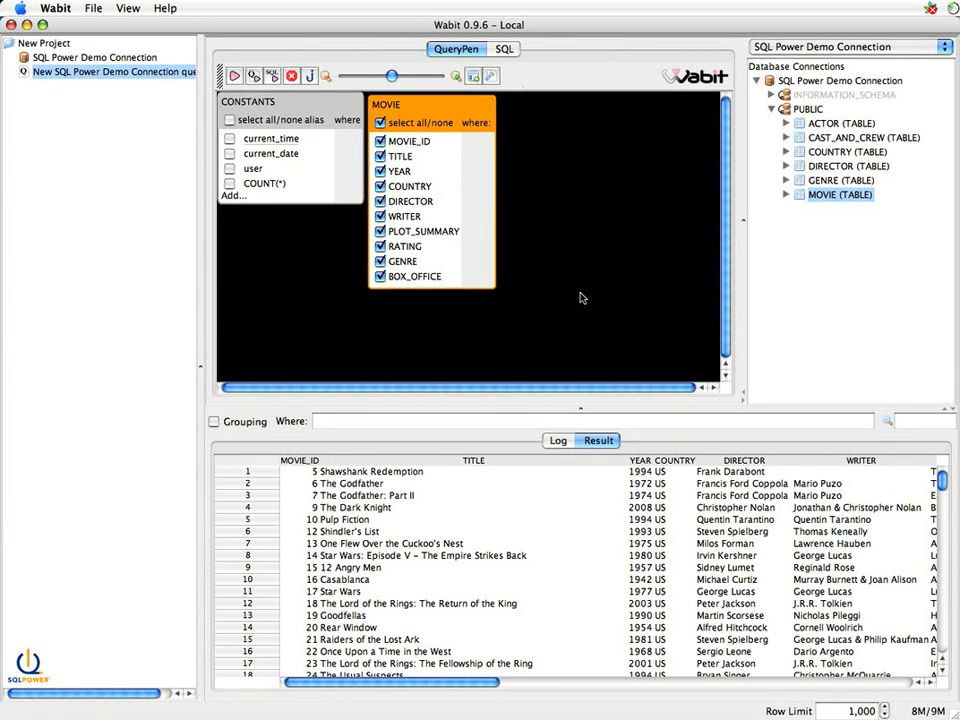
- Add the ACTOR table to QueryPen beside MOVIE, then select each table in turn
drag(836, 123, 651, 108)
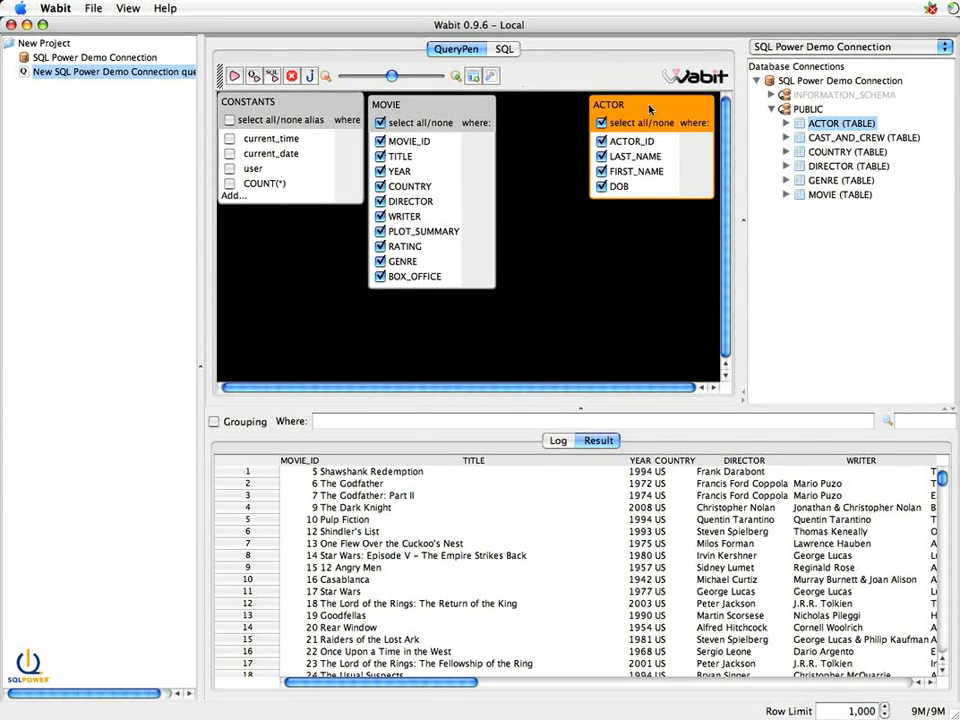
click(453, 115)
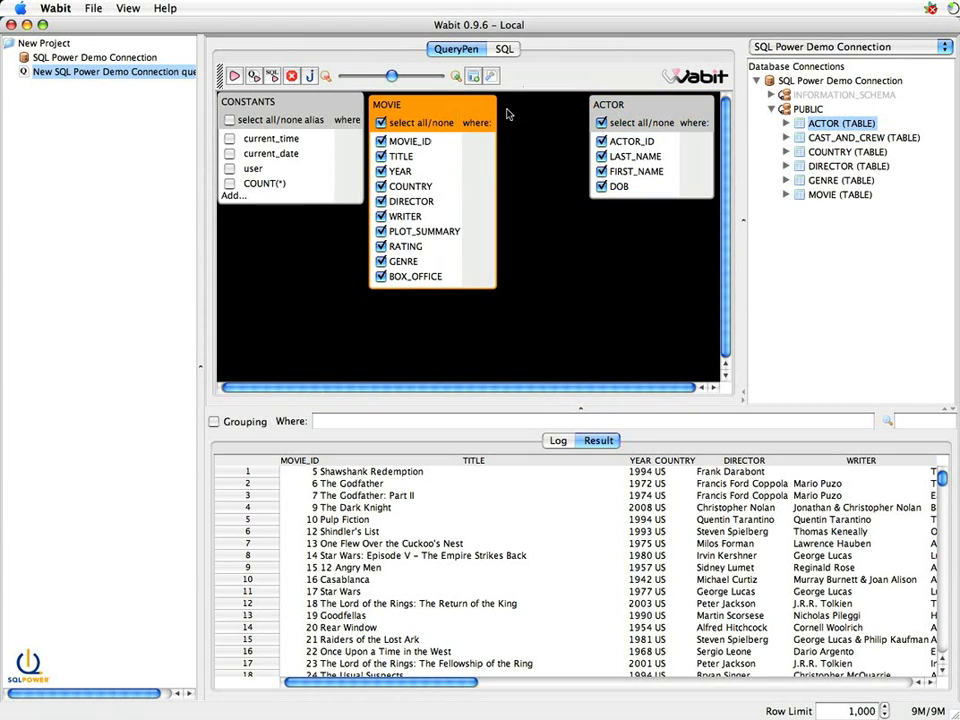
click(680, 110)
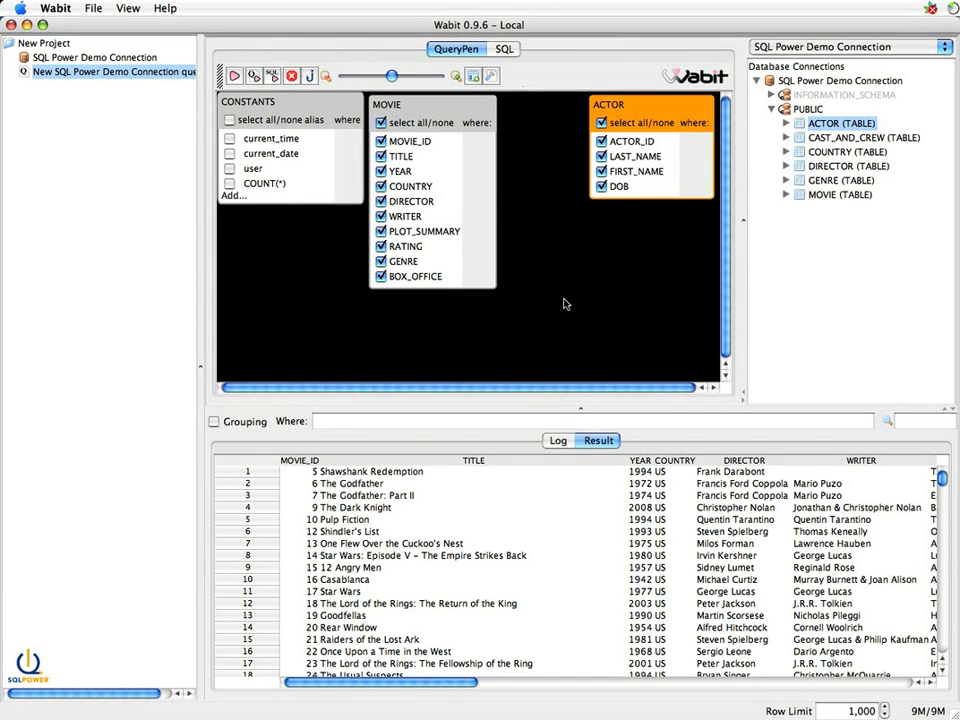
click(453, 105)
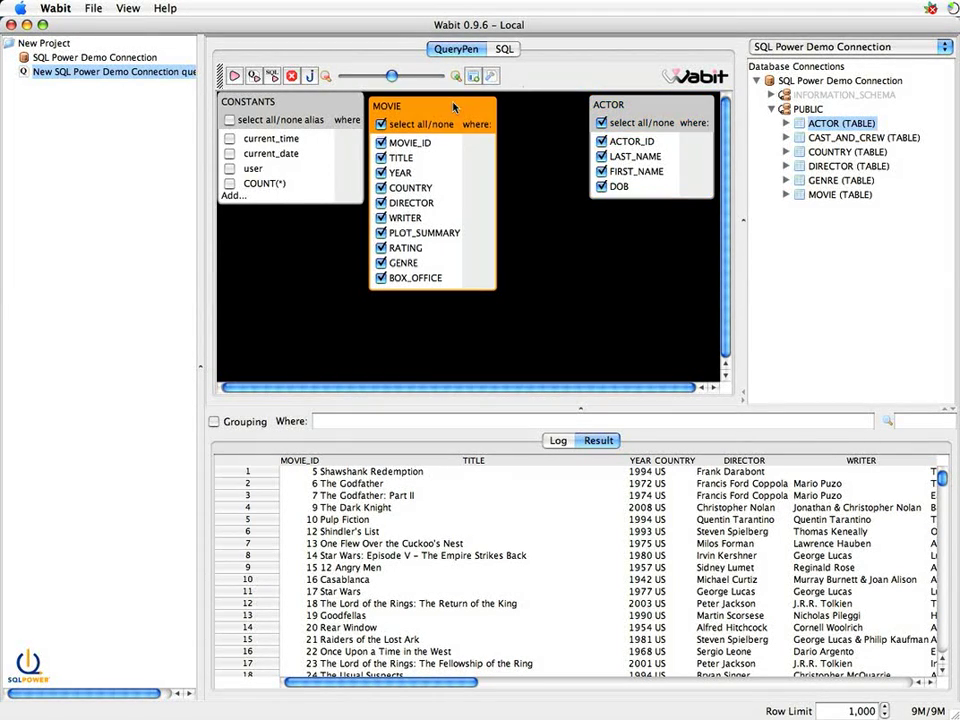
click(665, 101)
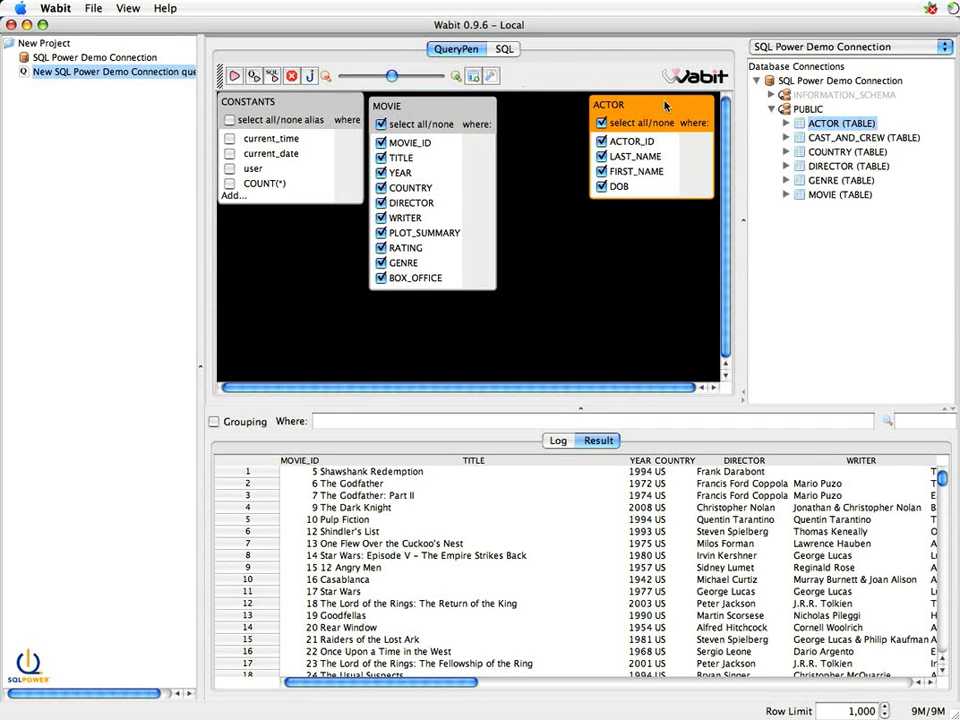
click(831, 683)
click(831, 683)
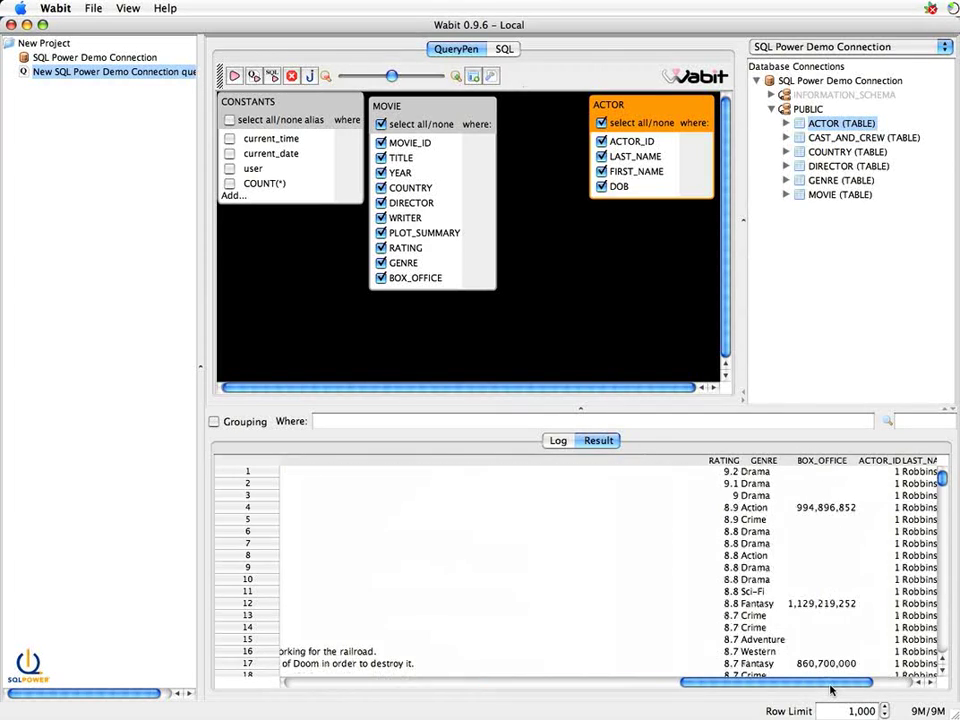
click(922, 681)
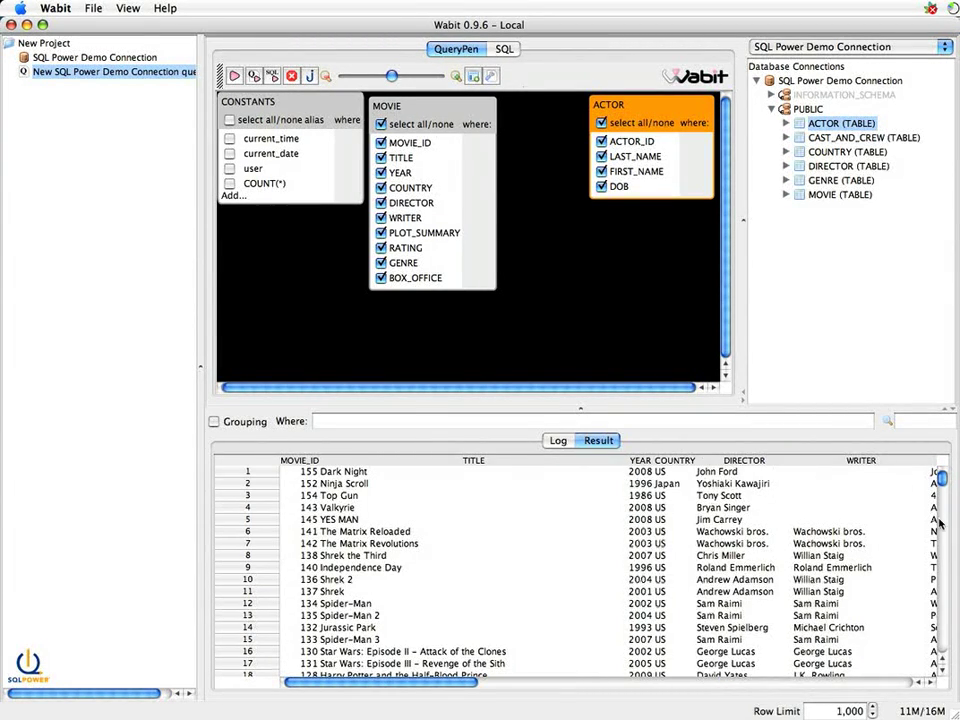
drag(411, 683, 916, 670)
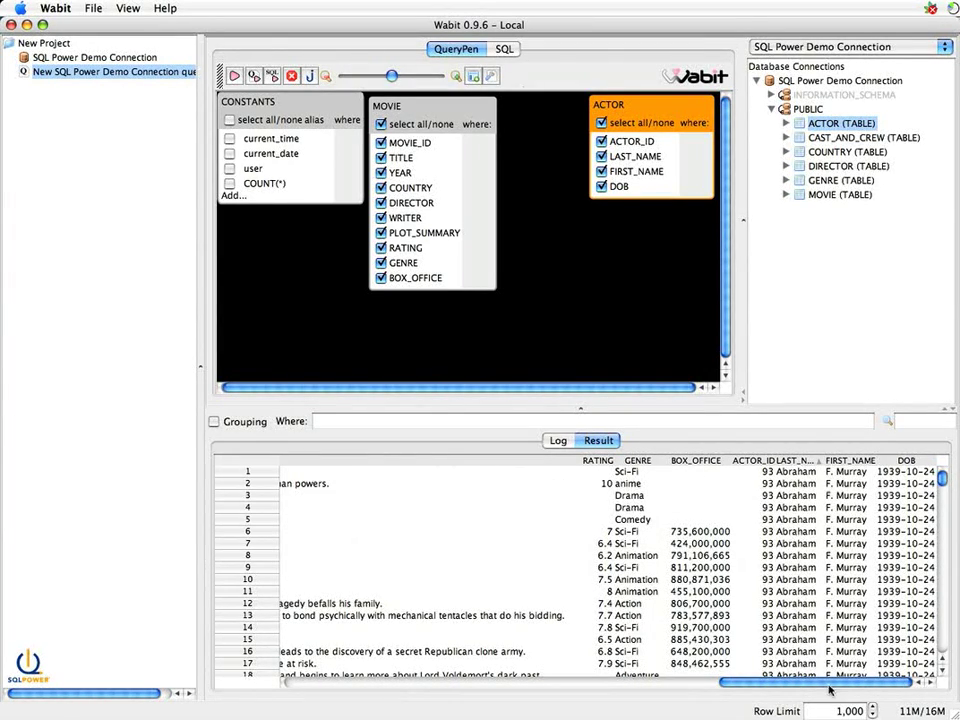
drag(815, 688, 381, 700)
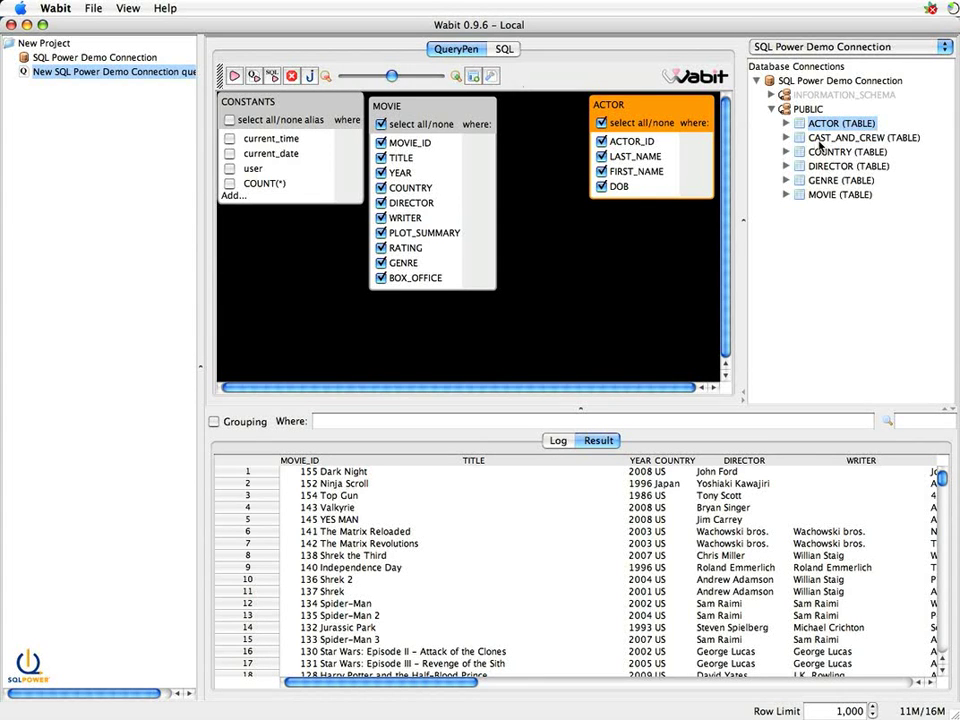
- Add CAST_AND_CREW between MOVIE and ACTOR, nudge it left, and zoom out so both joins fit
drag(830, 138, 575, 272)
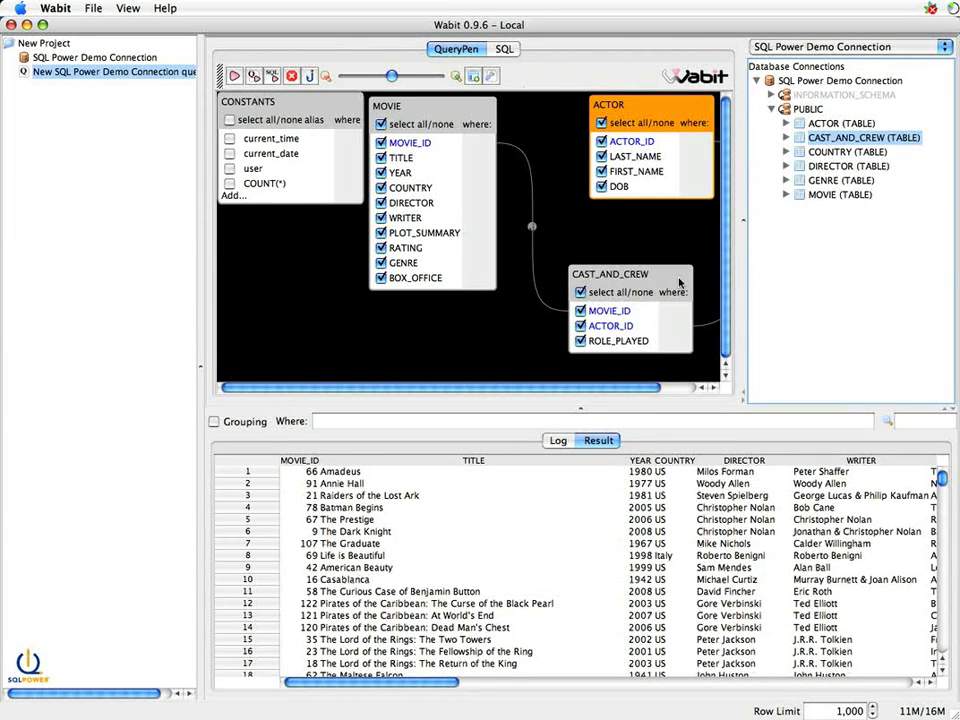
drag(680, 283, 668, 282)
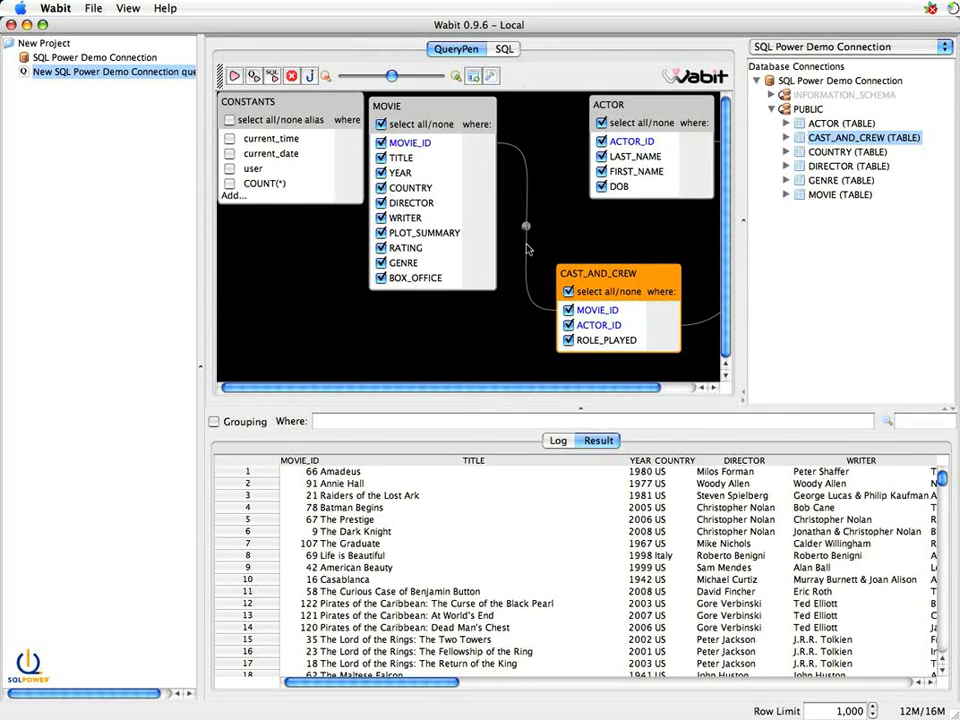
click(527, 249)
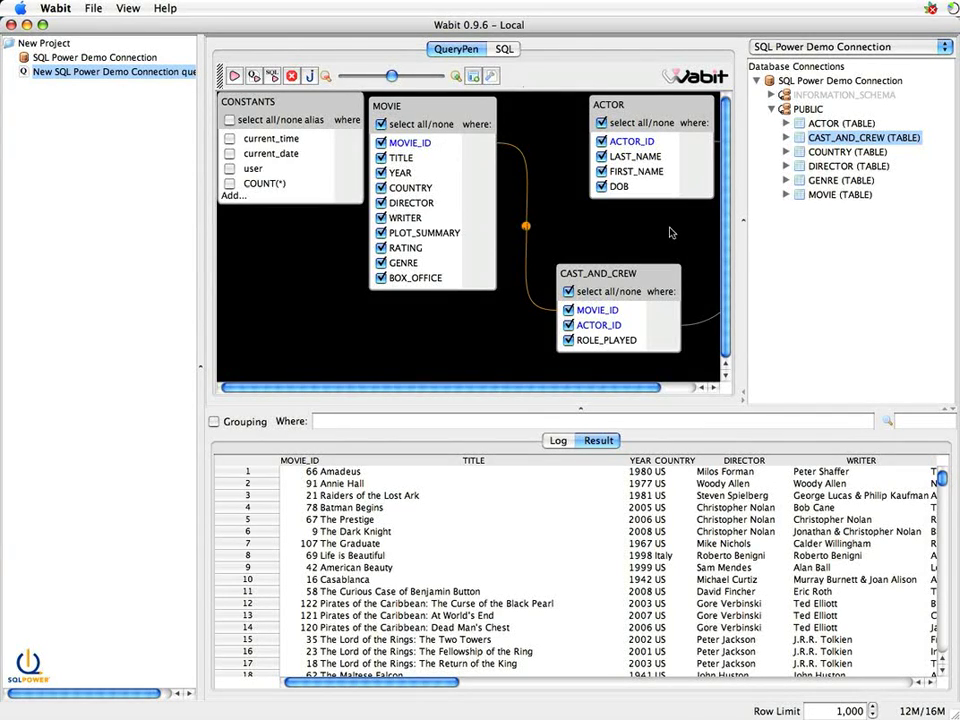
drag(391, 77, 381, 77)
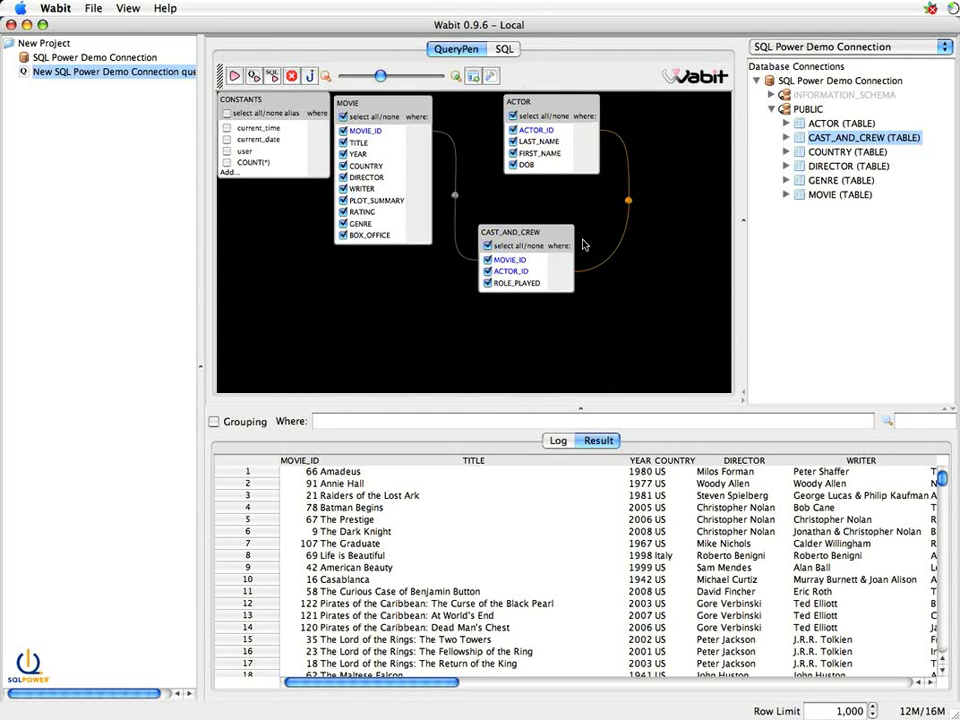
- Uncheck the ID columns plus COUNTRY, DIRECTOR, WRITER, PLOT_SUMMARY, RATING, GENRE, BOX_OFFICE and DOB
click(345, 132)
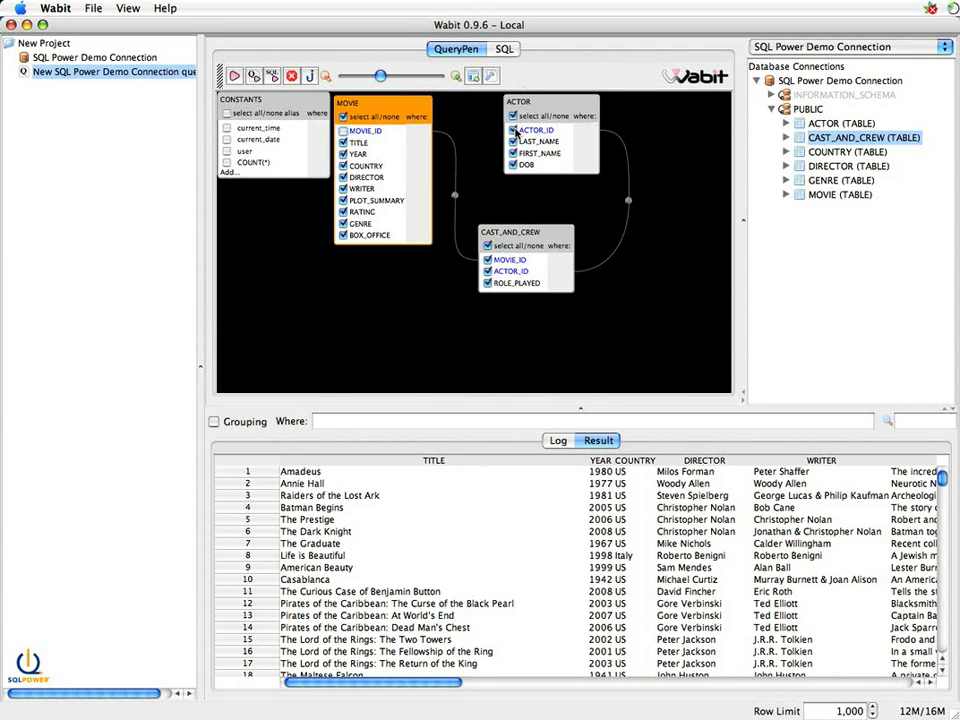
click(515, 131)
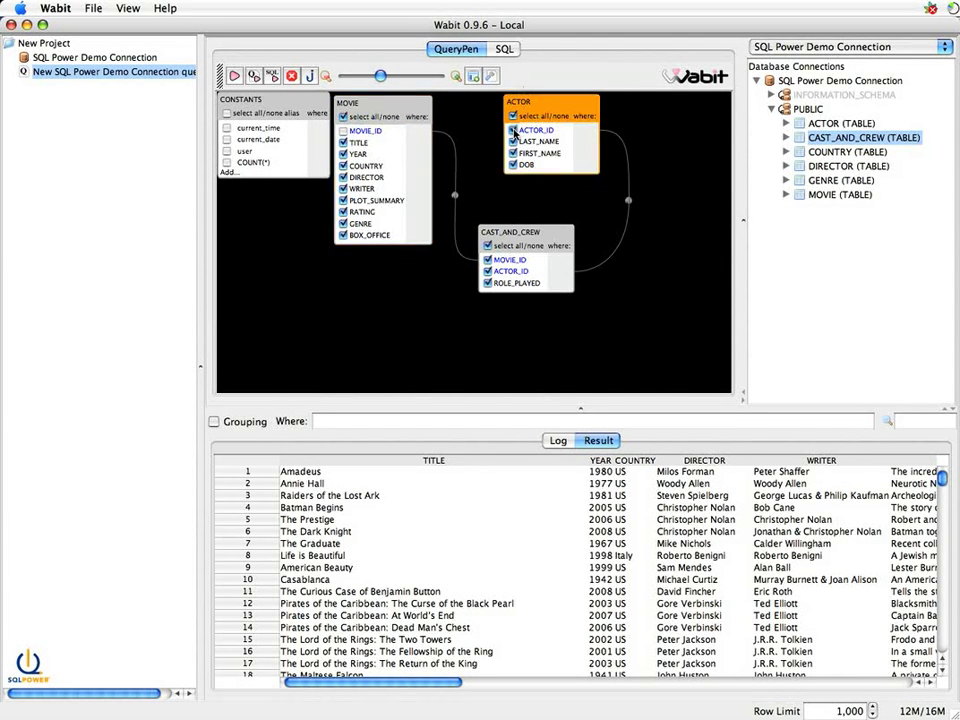
click(488, 259)
click(488, 271)
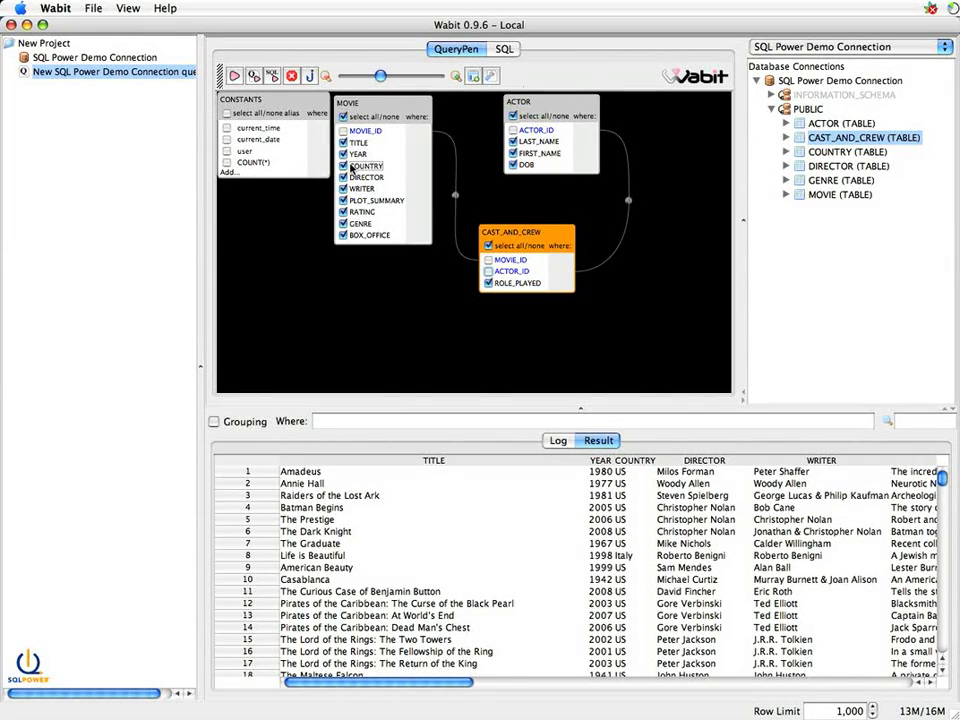
click(344, 166)
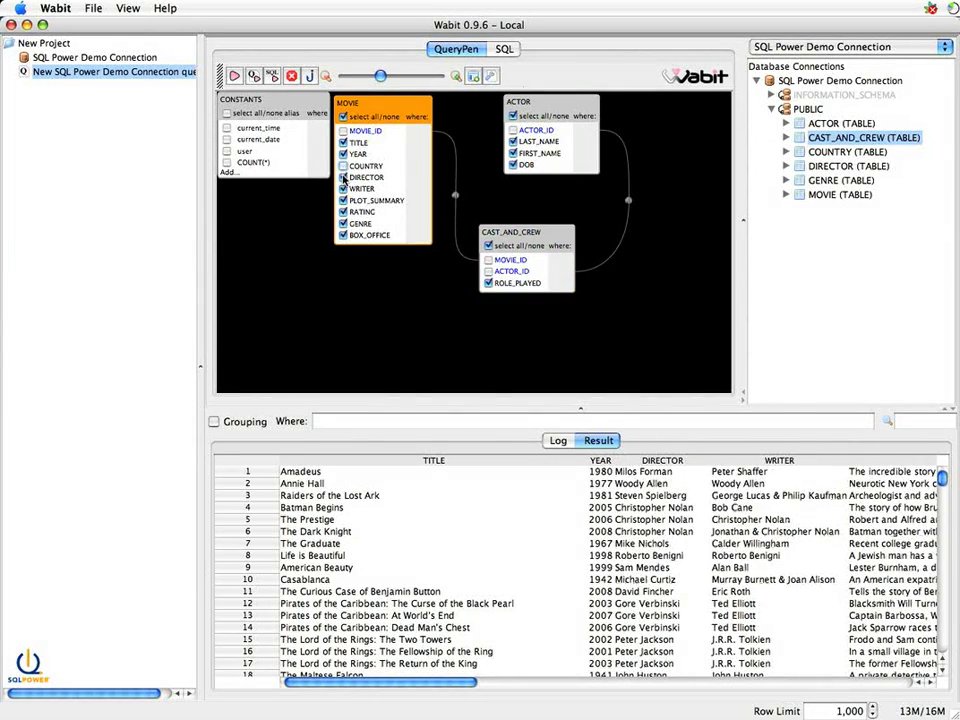
click(343, 177)
click(343, 188)
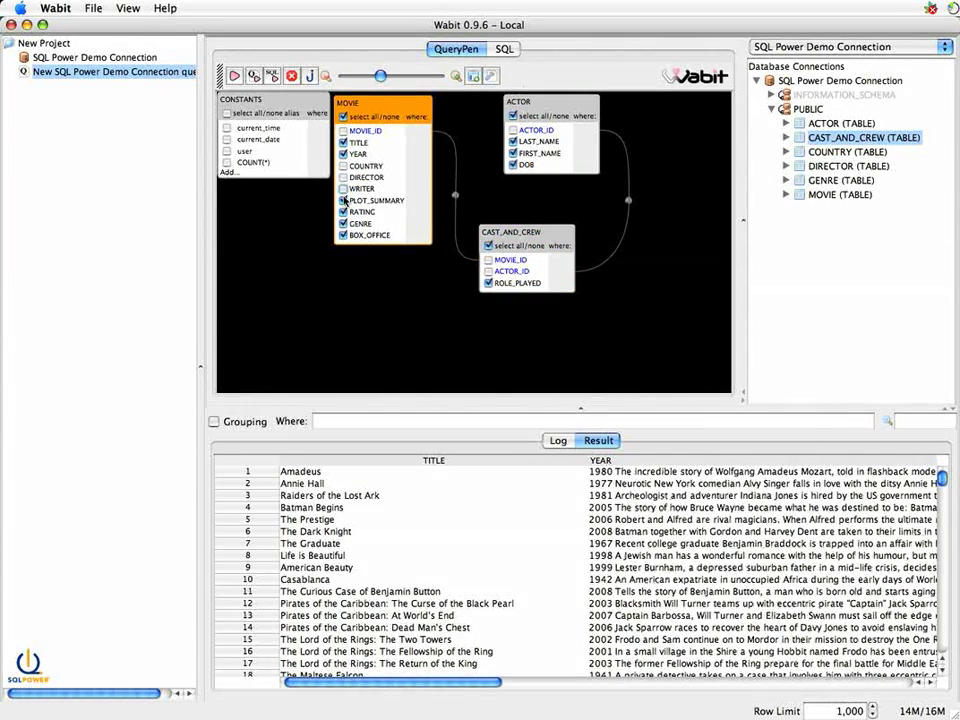
click(343, 200)
click(343, 212)
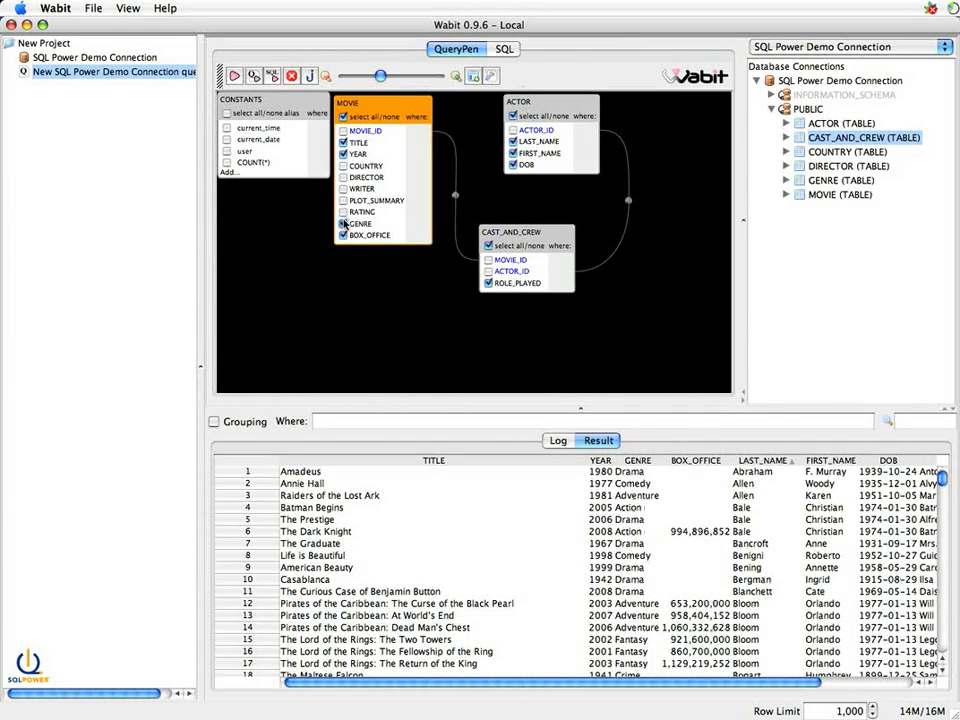
click(344, 223)
click(344, 235)
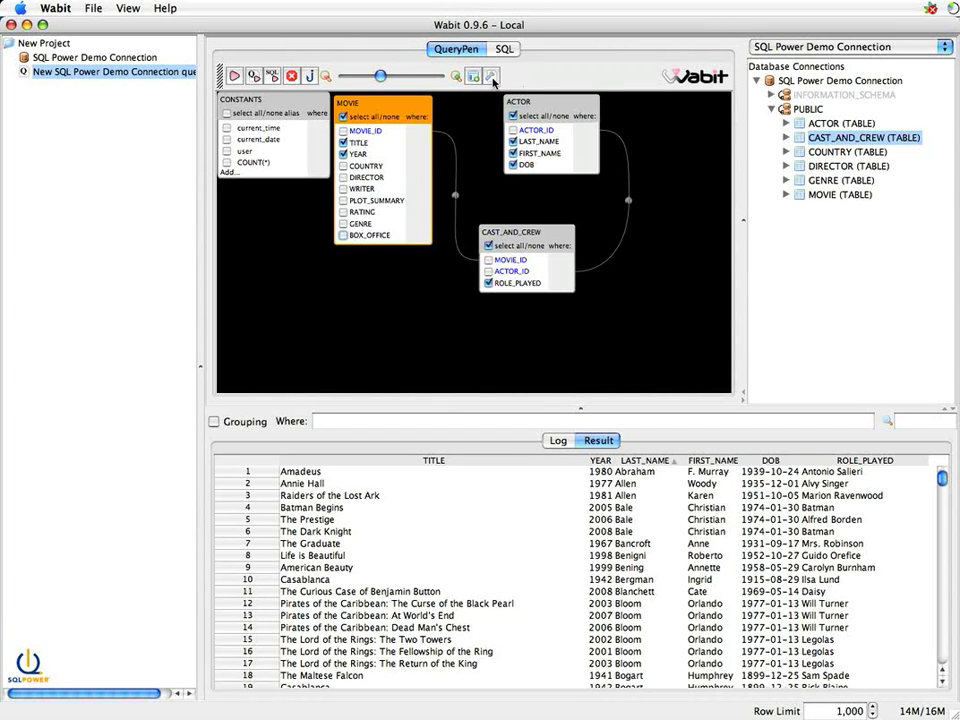
click(513, 168)
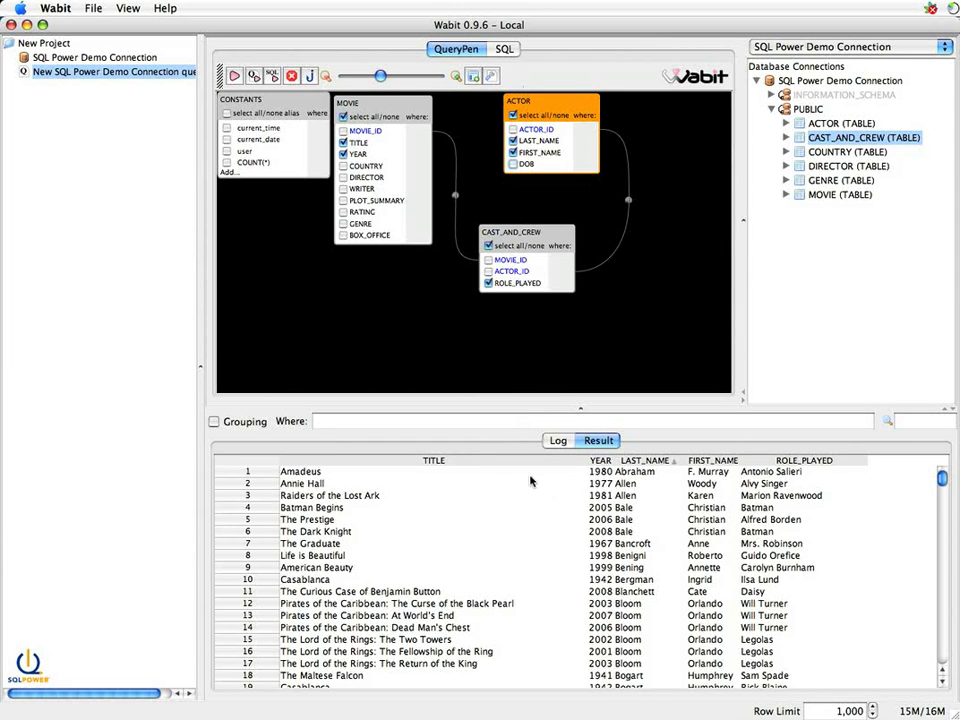
- Sort the Result grid by the TITLE column in ascending order, starting with 12 Angry Men
click(431, 462)
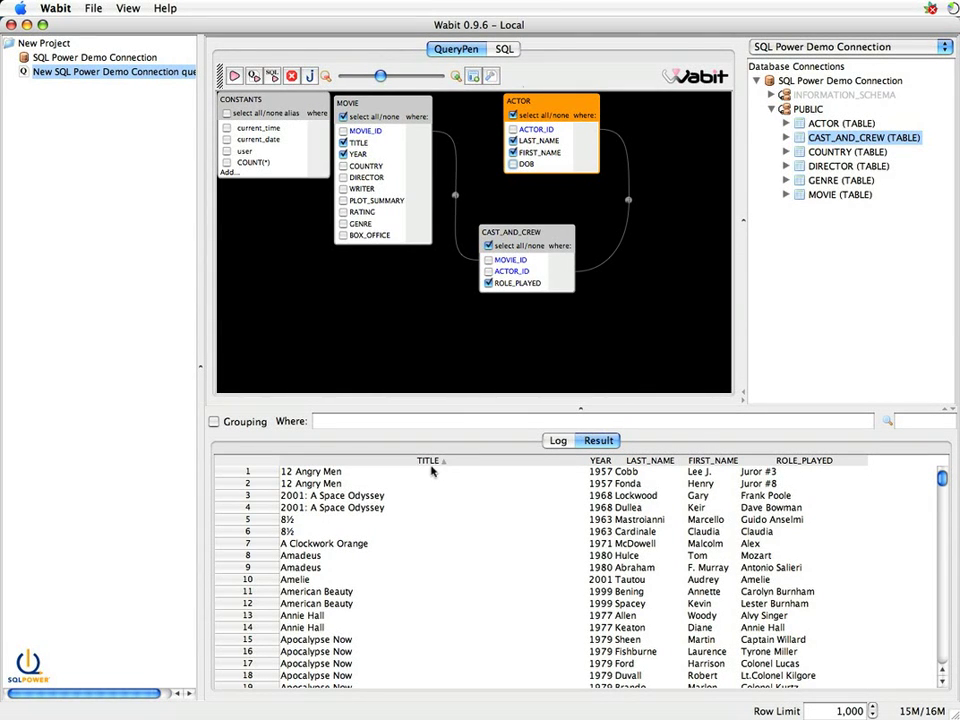
click(431, 463)
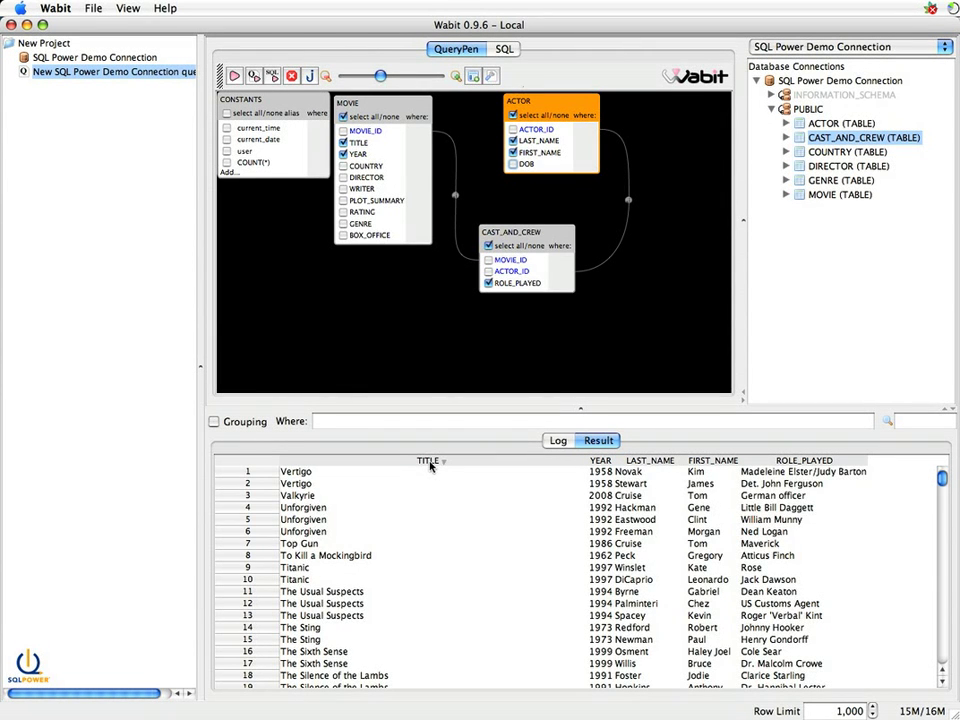
click(432, 462)
click(445, 462)
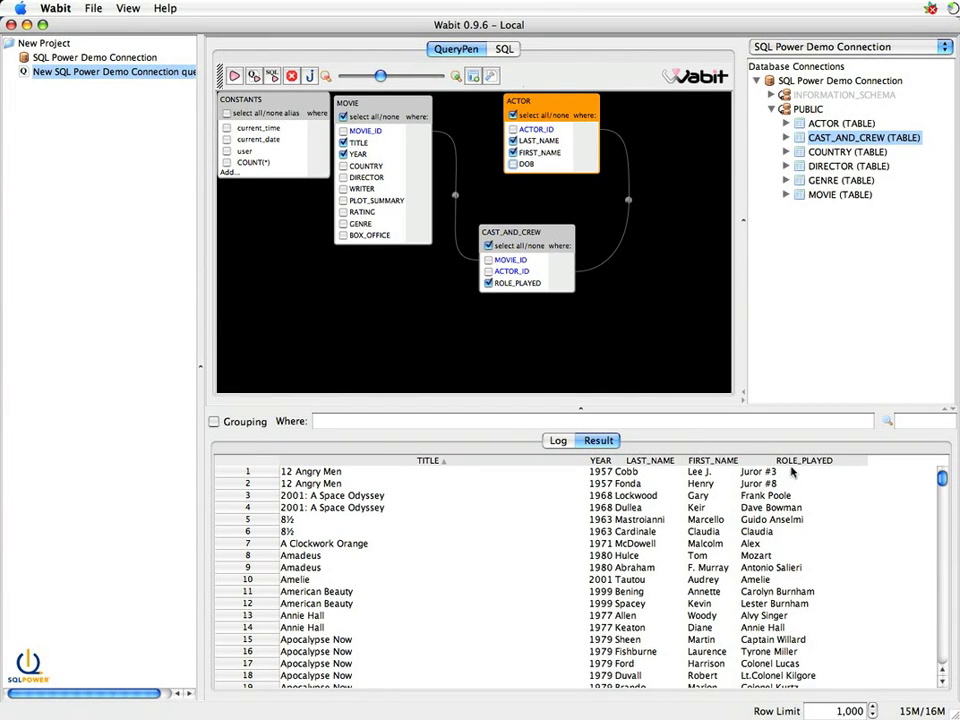
- Place ROLE_PLAYED after TITLE and YEAR last, then build a report page with header, date line and footer
drag(792, 464, 618, 461)
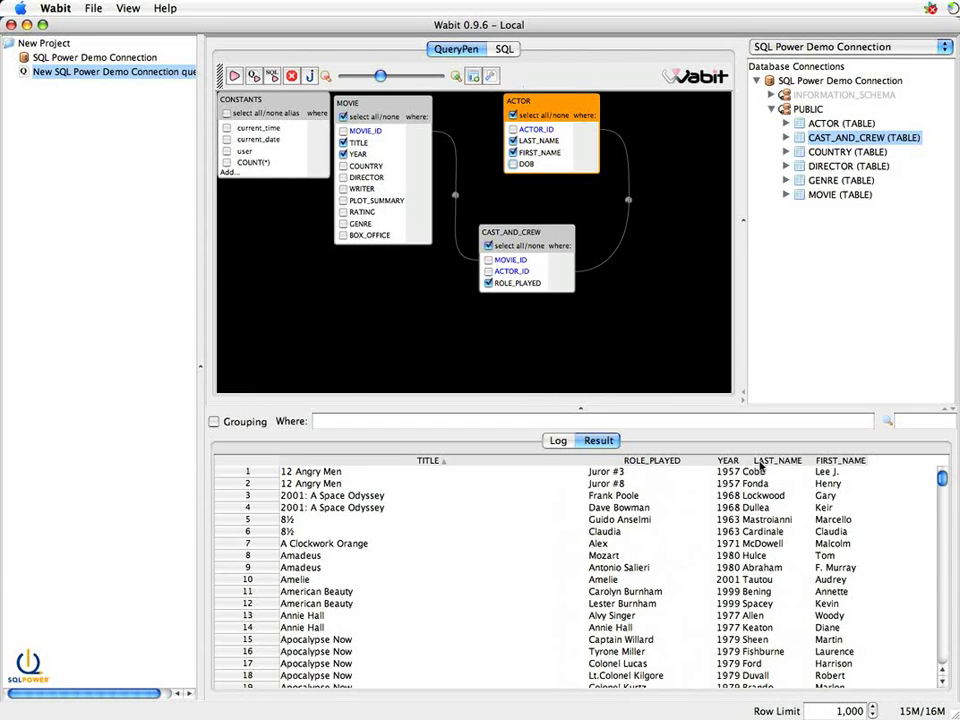
drag(722, 461, 861, 461)
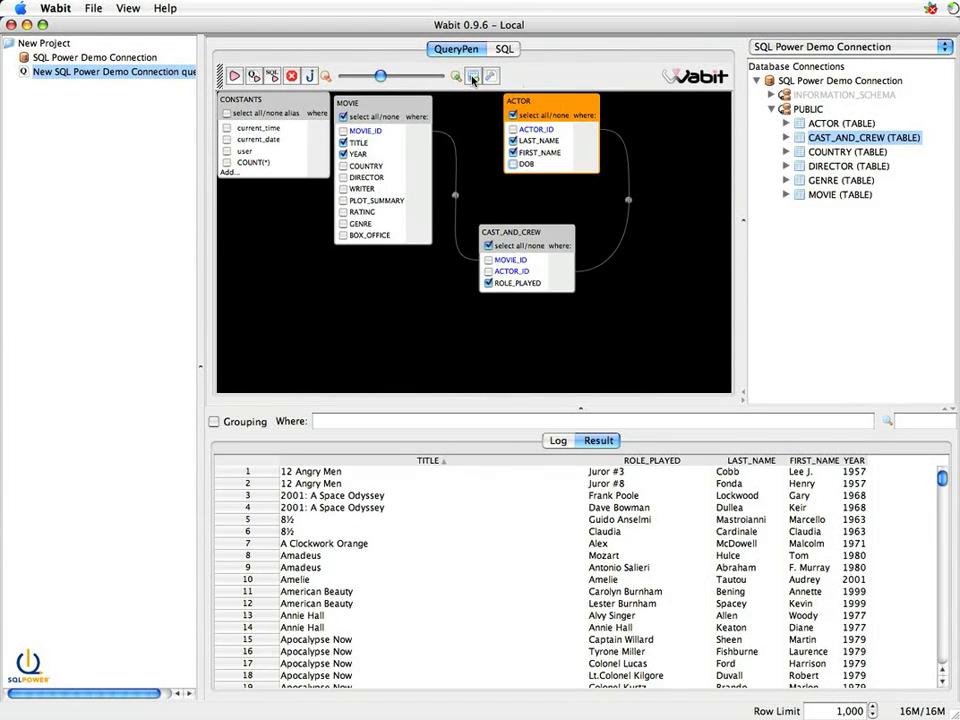
click(473, 77)
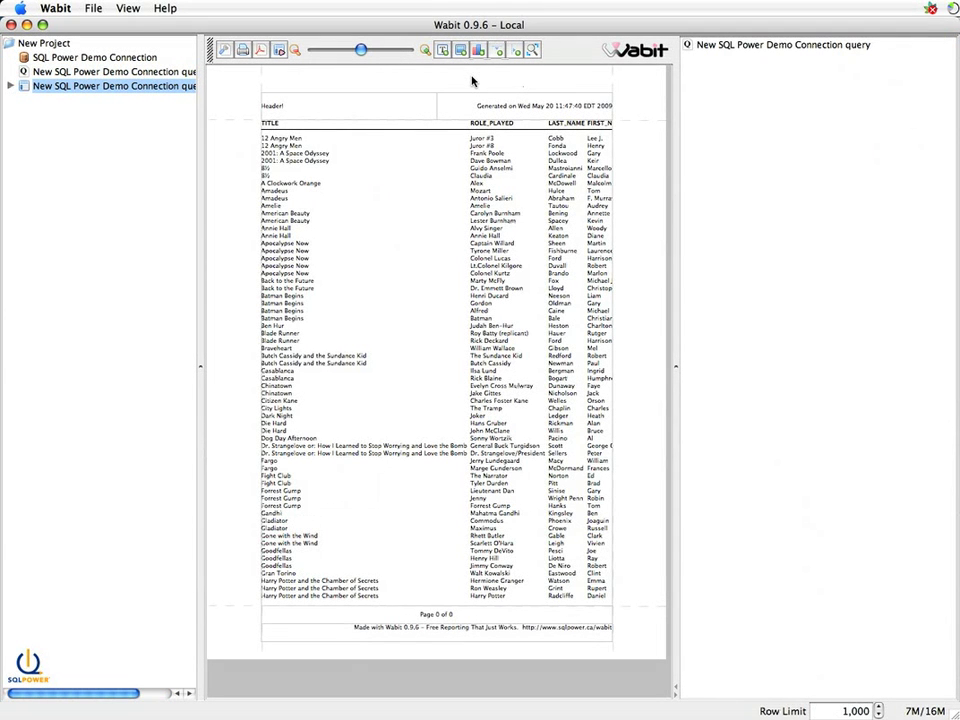